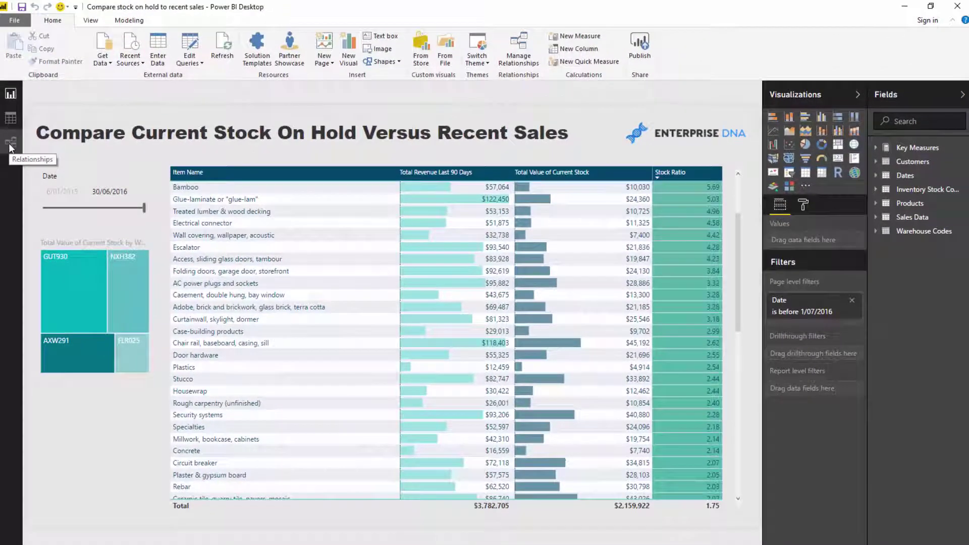
- Switch to the Relationships view showing the Dates, Products, Warehouse Codes, Sales and Inventory tables
left_click(9, 143)
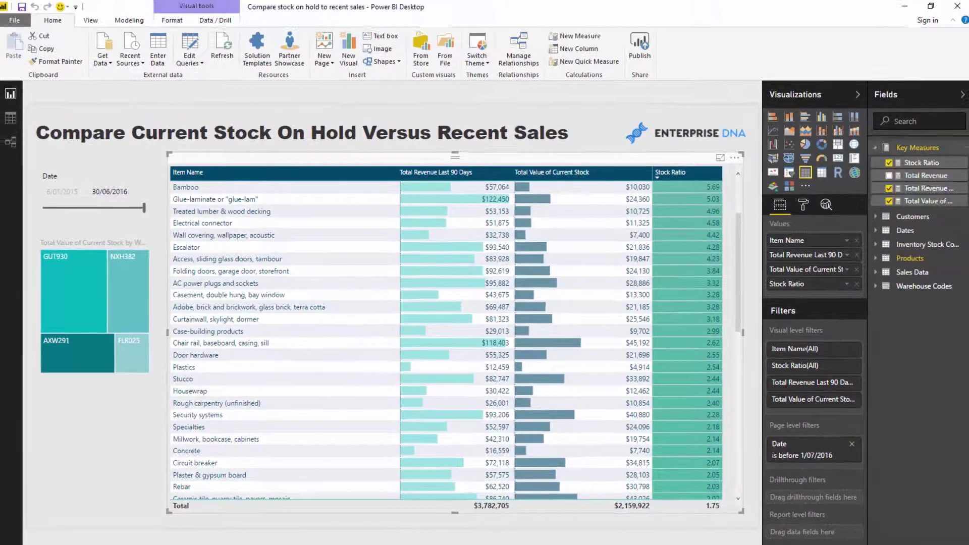
- Widen the Fields pane and inspect the Total Revenue measure's SUM formula
left_click_drag(866, 95, 830, 95)
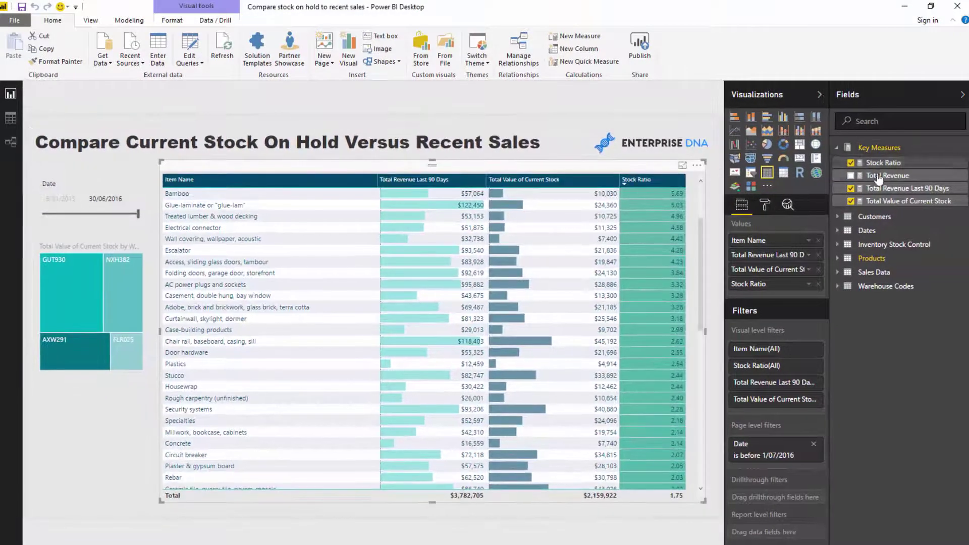
left_click(878, 176)
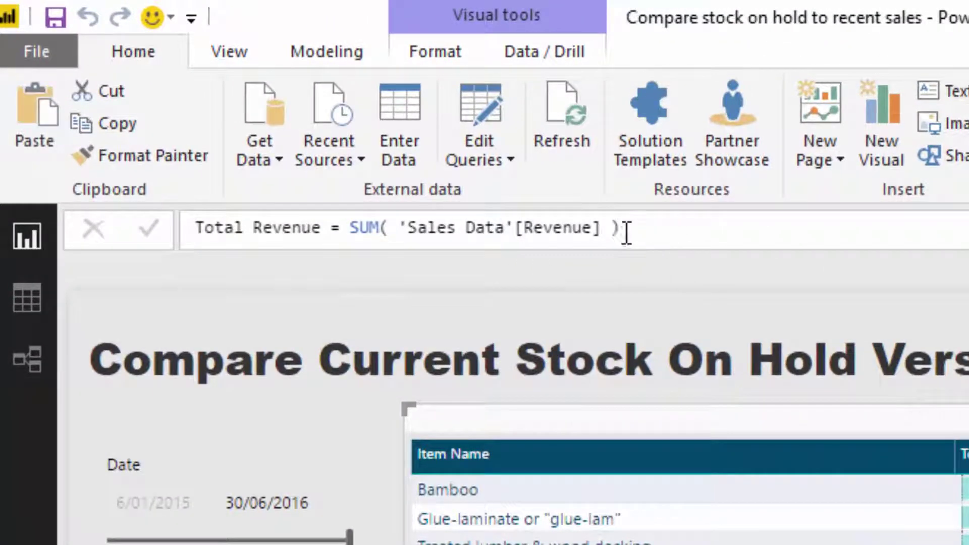
left_click_drag(626, 233, 354, 237)
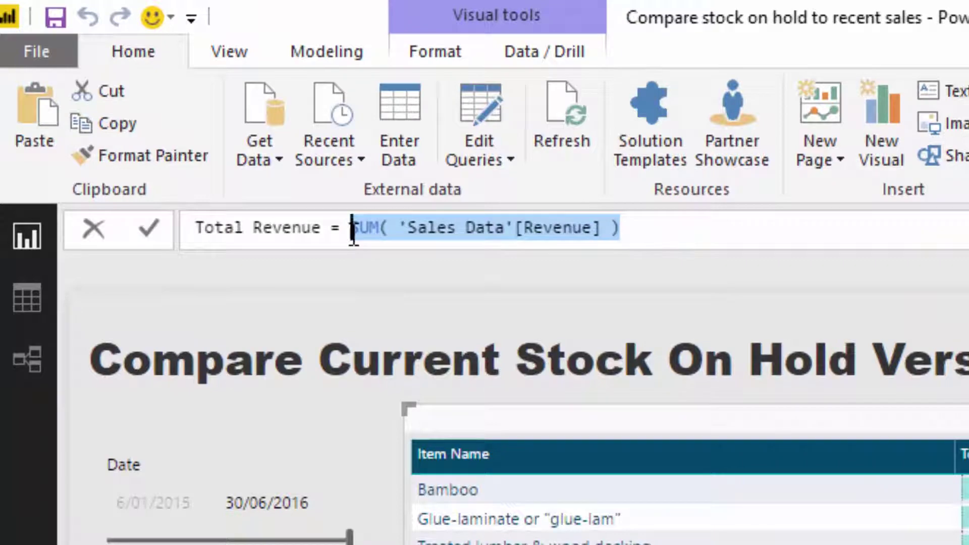
left_click(670, 228)
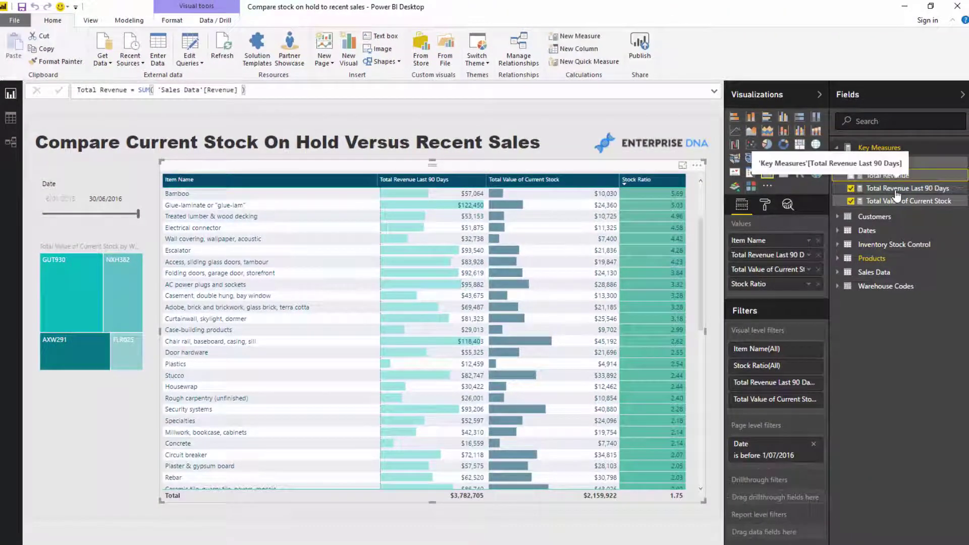
- Inspect the Total Revenue Last 90 Days formula's DATESBETWEEN filter, from 90 days back to MAX( Dates[Date] )
left_click(896, 191)
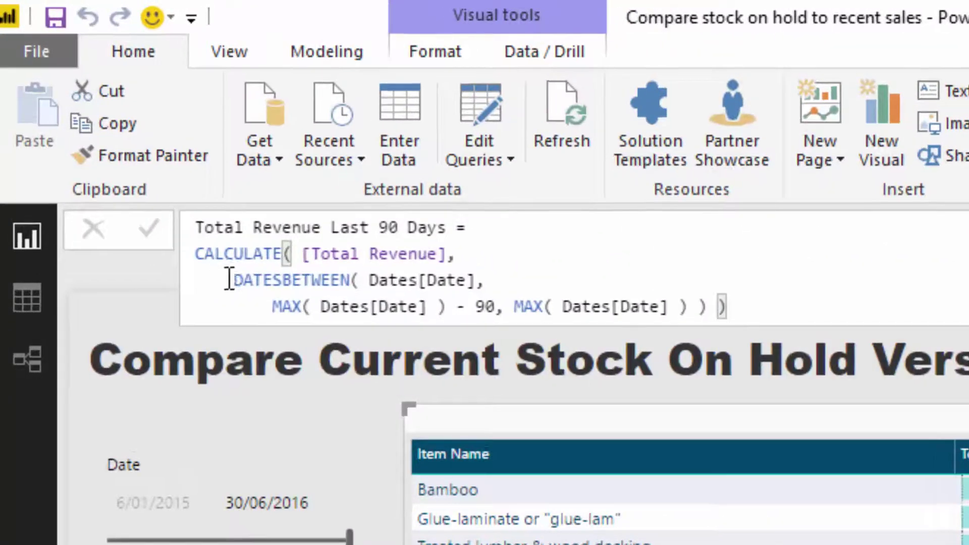
left_click_drag(229, 279, 625, 283)
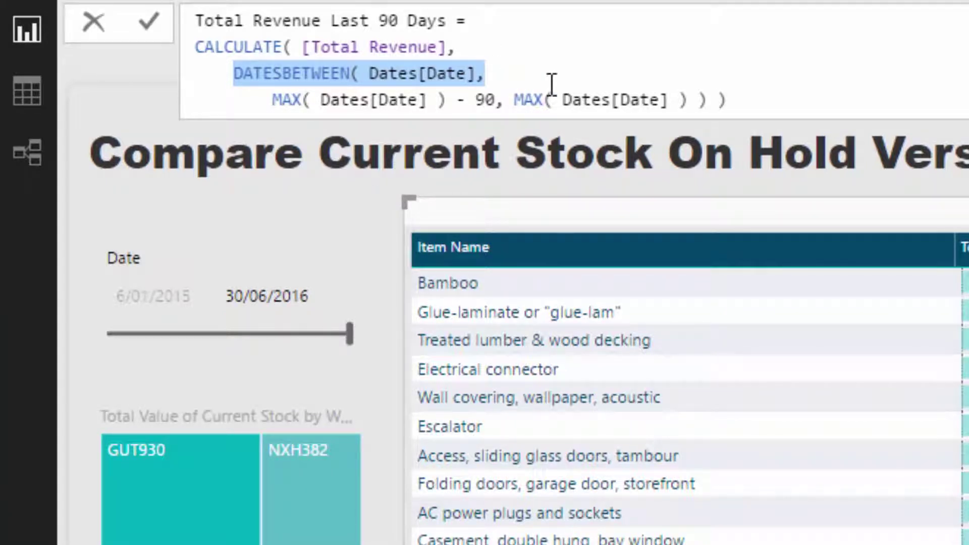
left_click_drag(770, 96, 234, 76)
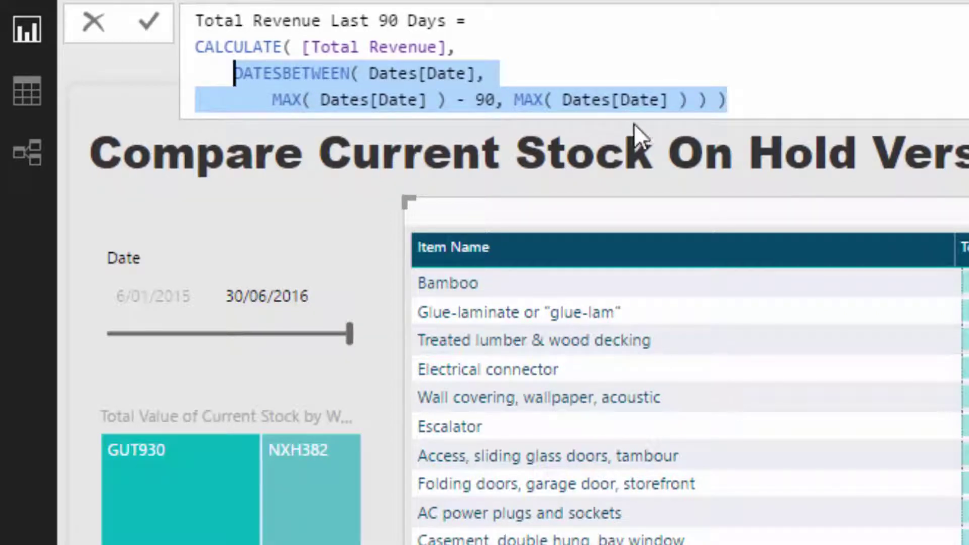
left_click_drag(699, 100, 517, 99)
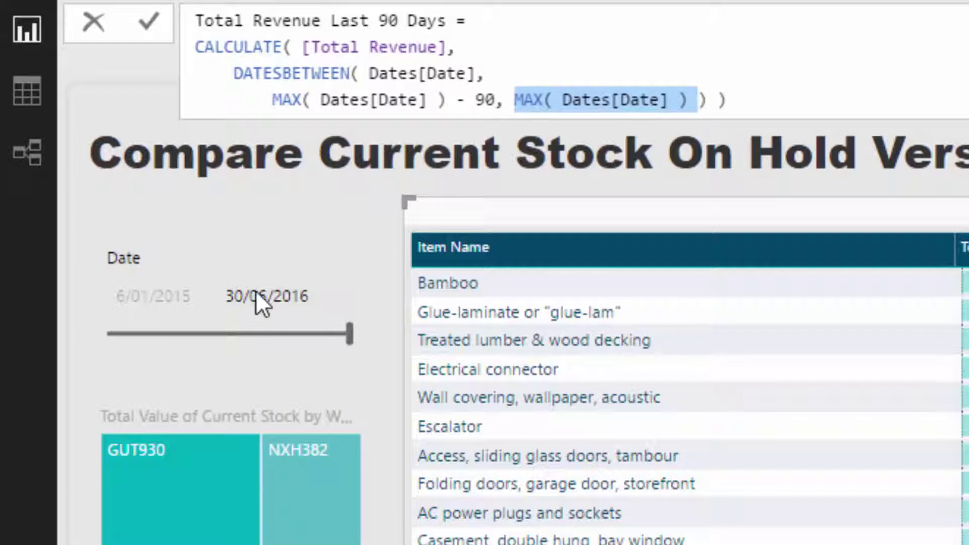
left_click_drag(495, 100, 252, 93)
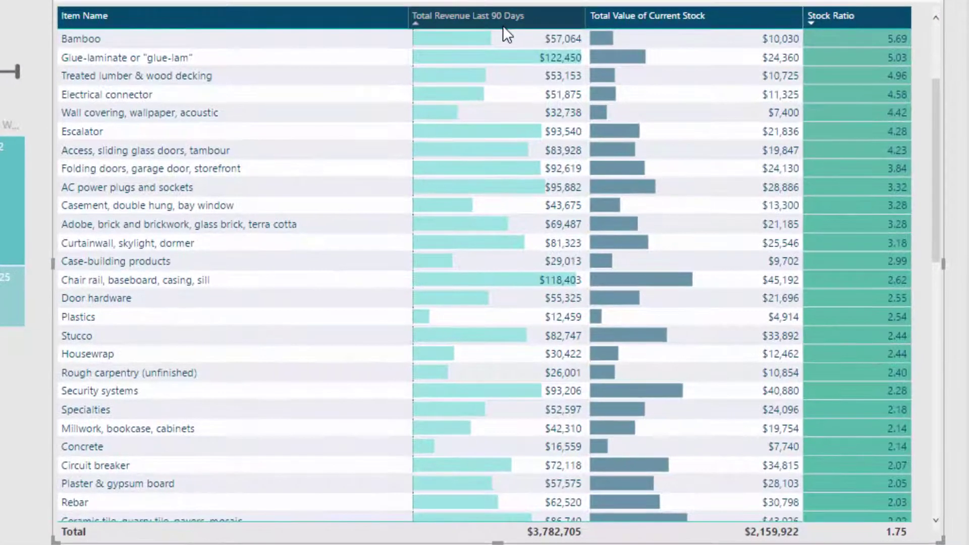
- Sort the table by Total Revenue Last 90 Days, highest first, and scroll through the results
left_click(503, 25)
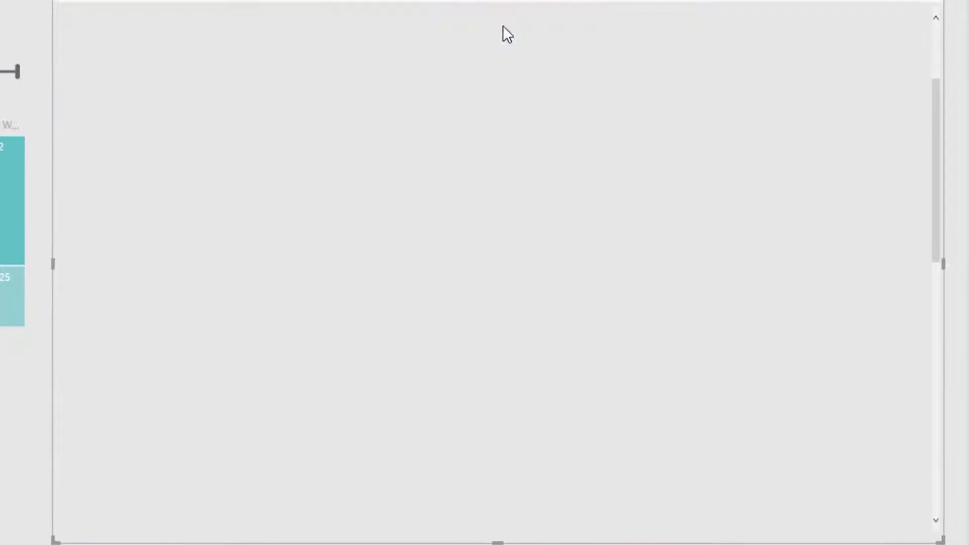
left_click(503, 26)
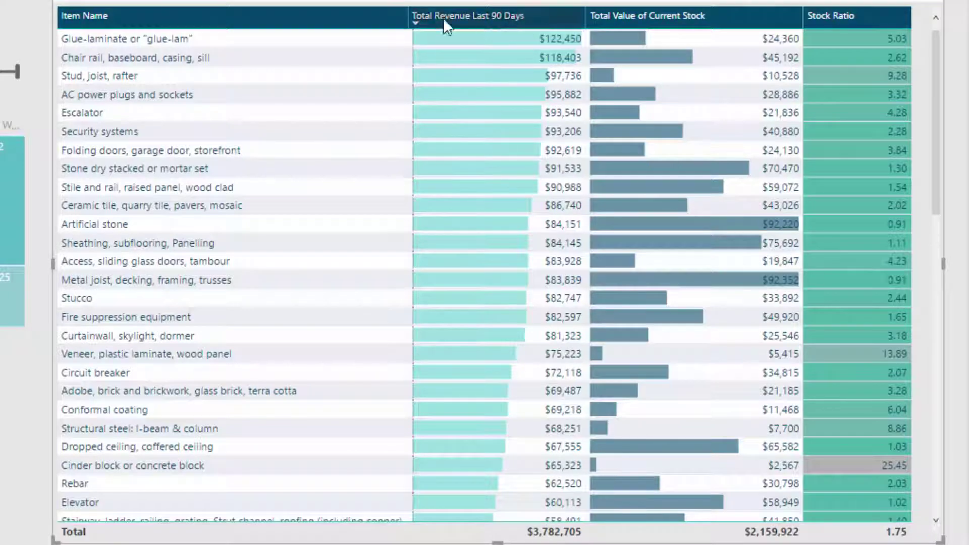
scroll(540, 90, "down", 1)
scroll(540, 90, "down", 15)
scroll(511, 156, "up", 18)
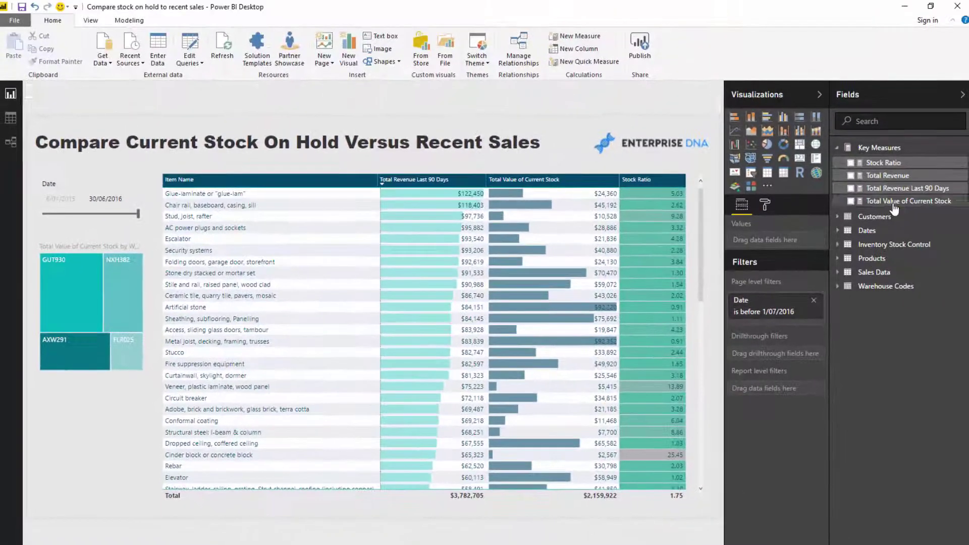
- Review the Total Value of Current Stock SUMX formula multiplying Stock Quantity by Cost Per Item
left_click(893, 202)
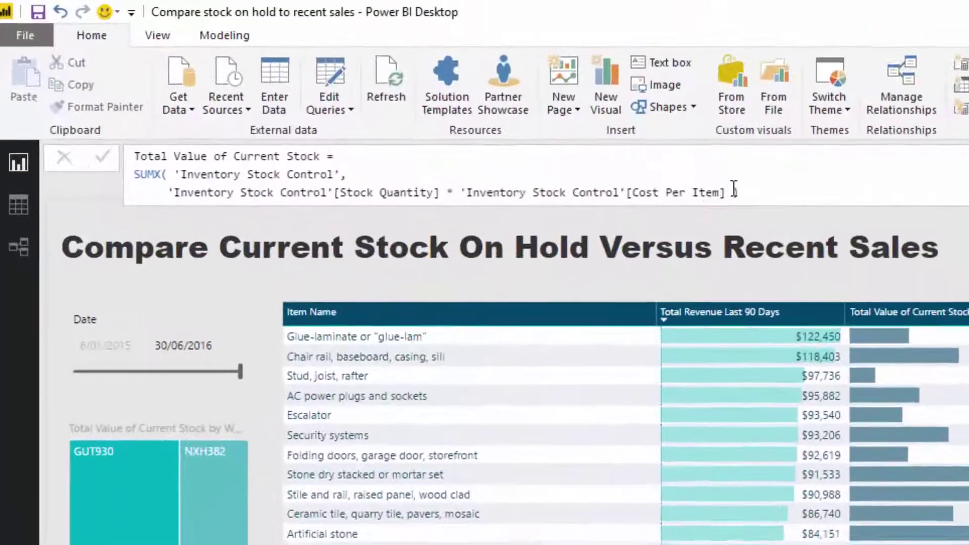
left_click_drag(422, 110, 87, 94)
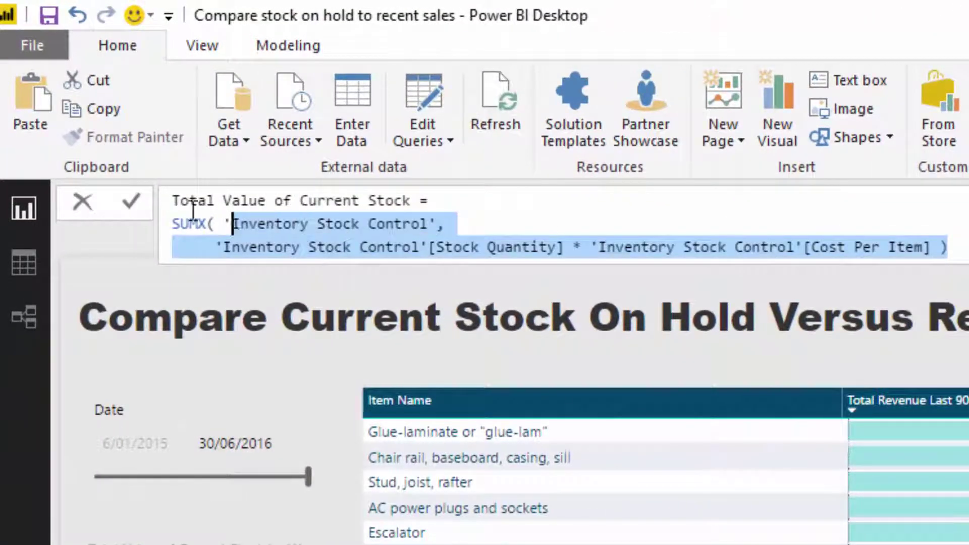
left_click_drag(192, 210, 162, 227)
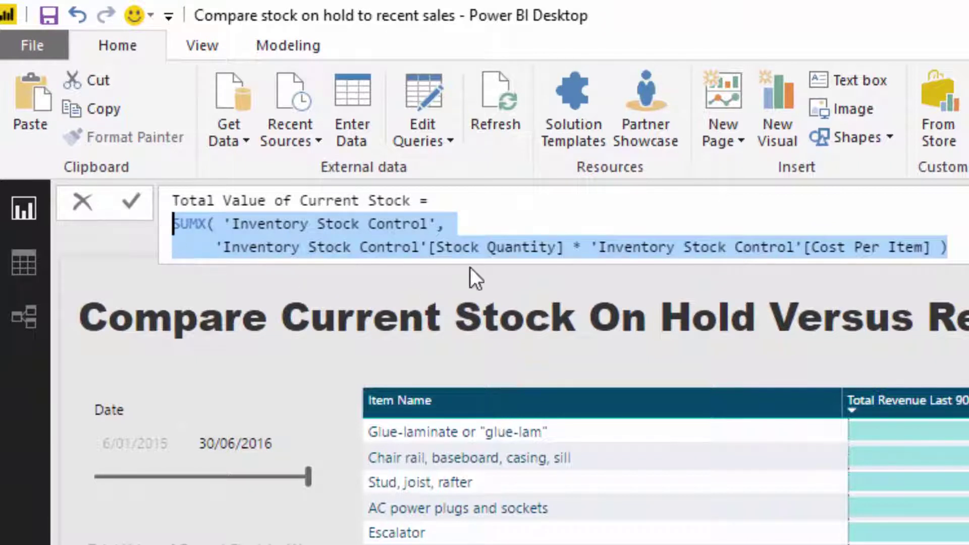
left_click_drag(564, 247, 215, 247)
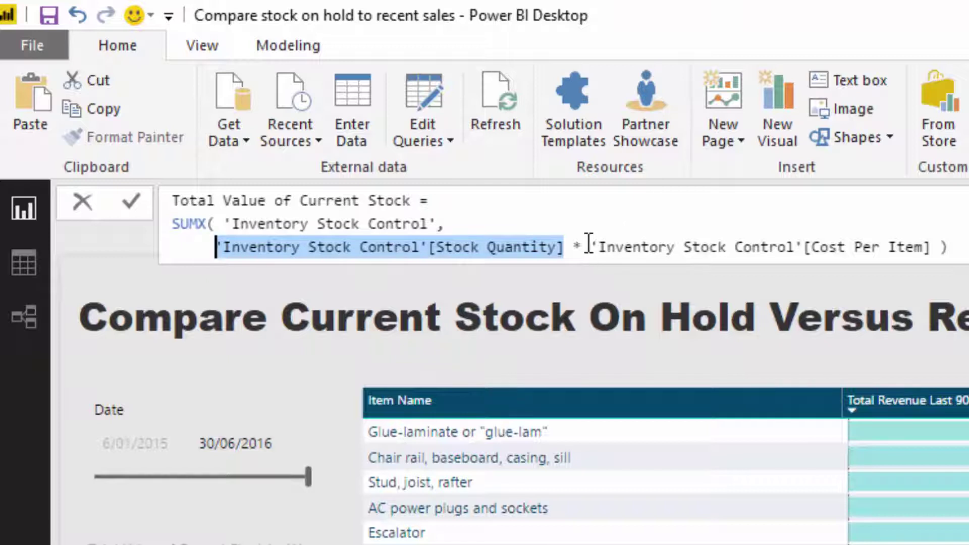
left_click_drag(591, 247, 941, 248)
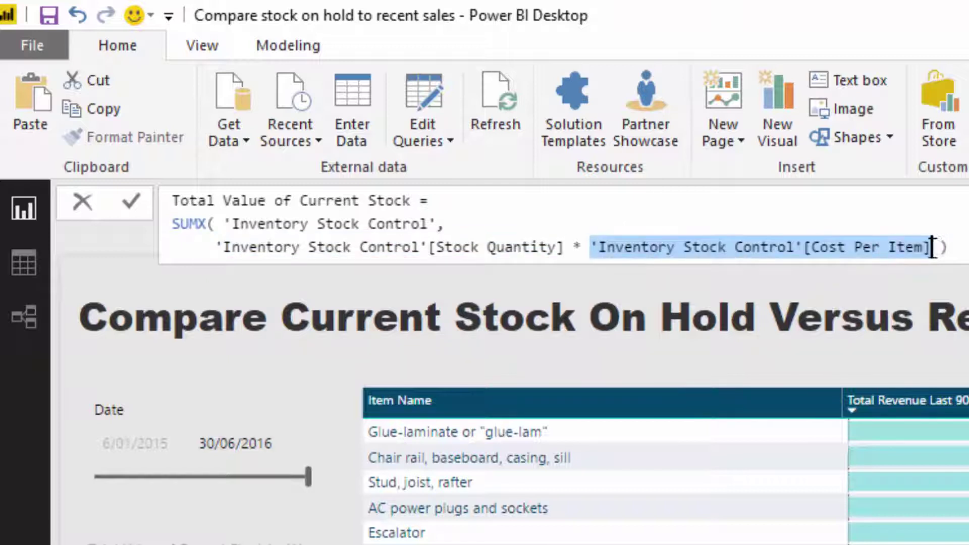
left_click(951, 249)
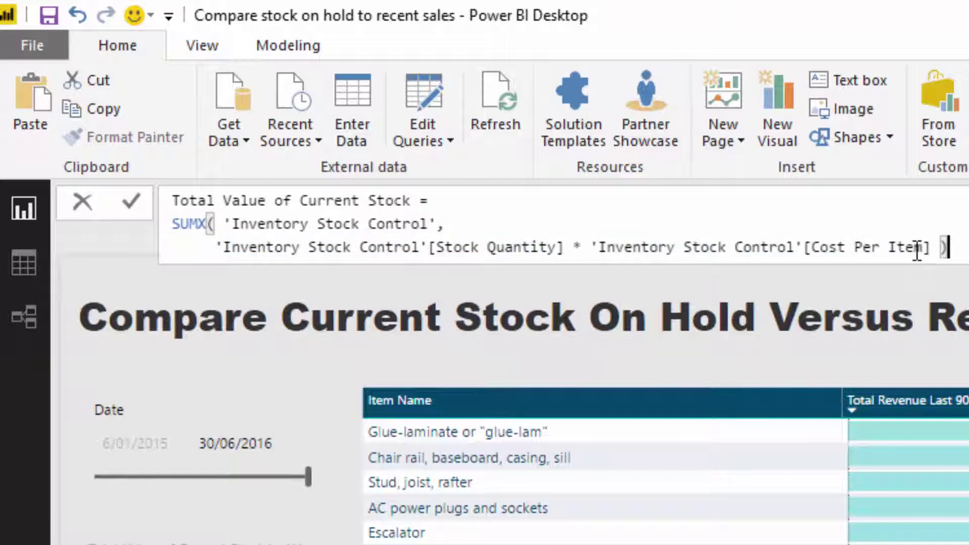
left_click_drag(931, 247, 217, 247)
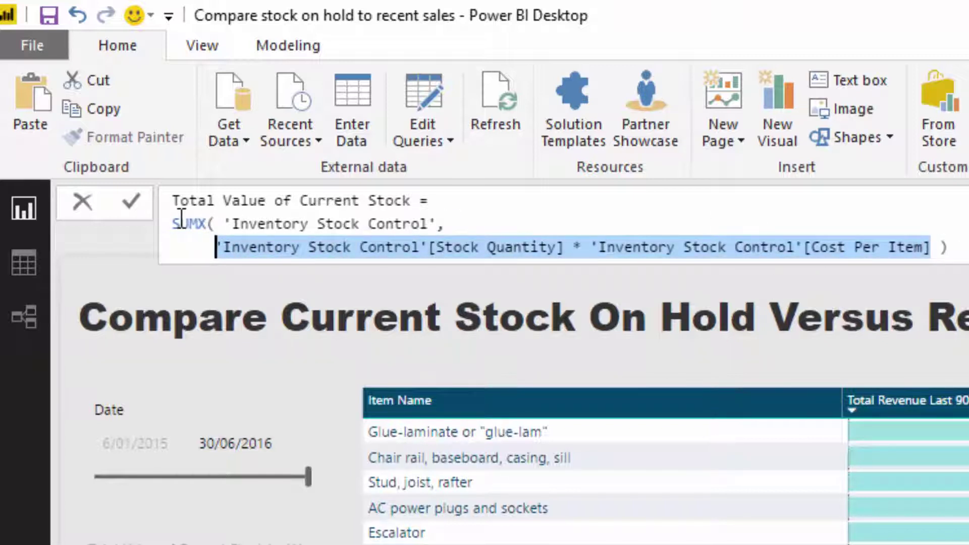
left_click(953, 247)
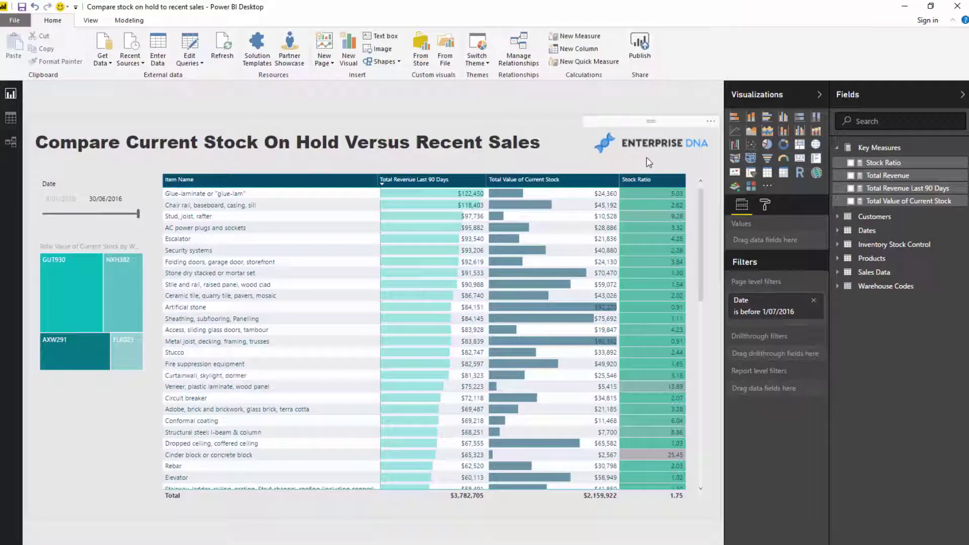
- Inspect the Stock Ratio DIVIDE formula, highlighting its Total Revenue Last 90 Days argument
left_click(882, 162)
left_click_drag(484, 91, 133, 86)
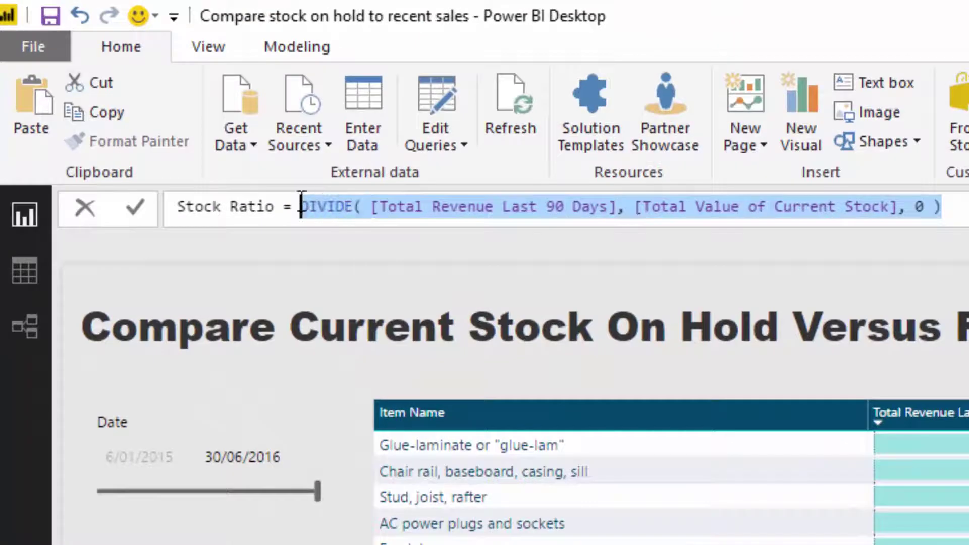
left_click_drag(374, 207, 621, 206)
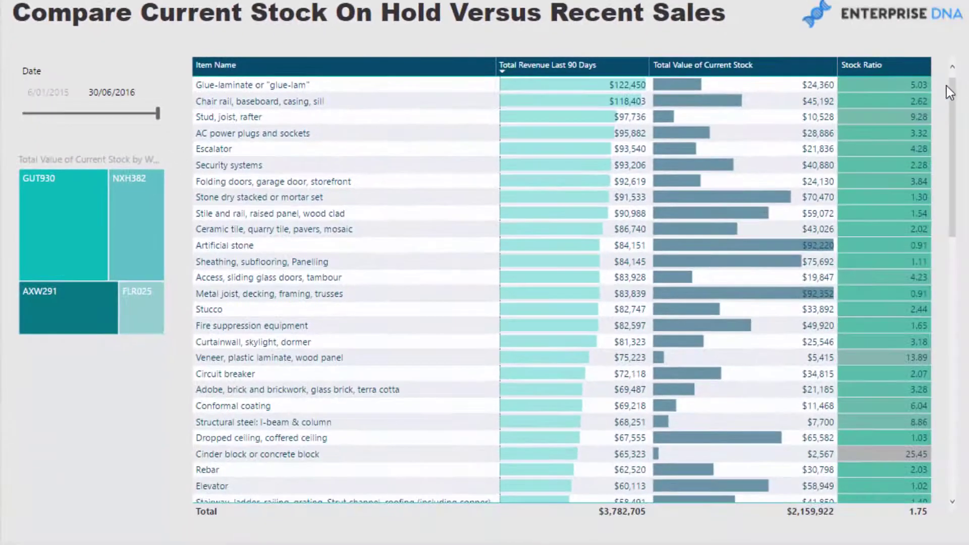
mouse_move(950, 88)
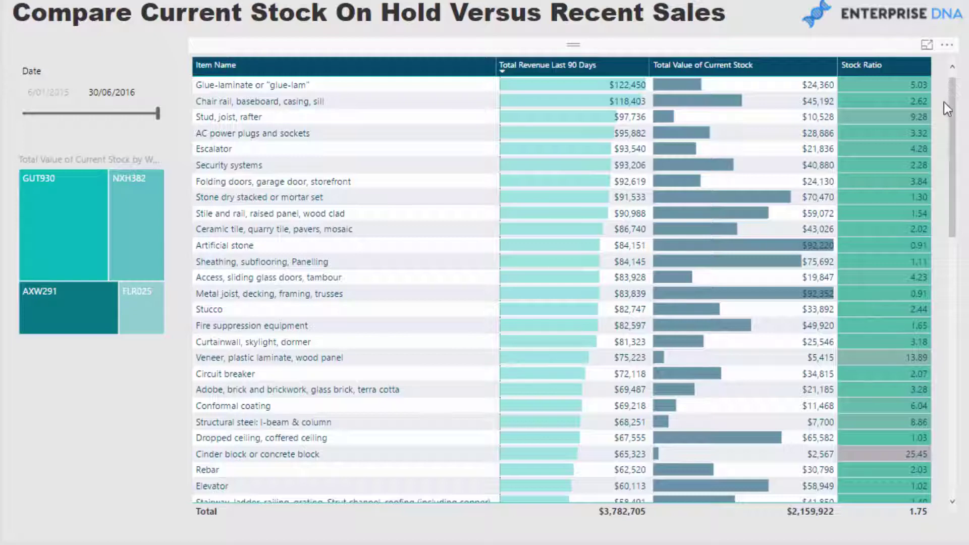
- Sort the table by Stock Ratio descending so Cinder block (25.45) leads
left_click(894, 66)
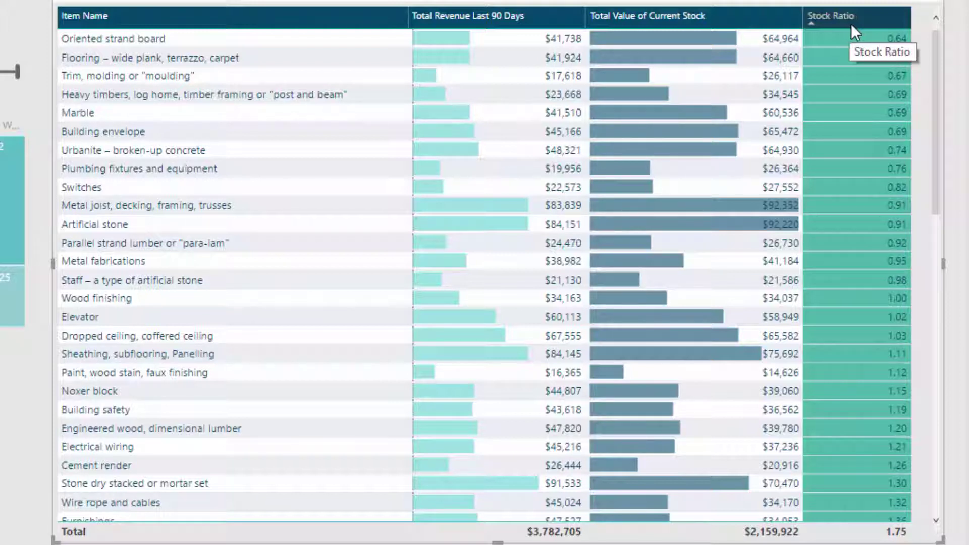
left_click(851, 25)
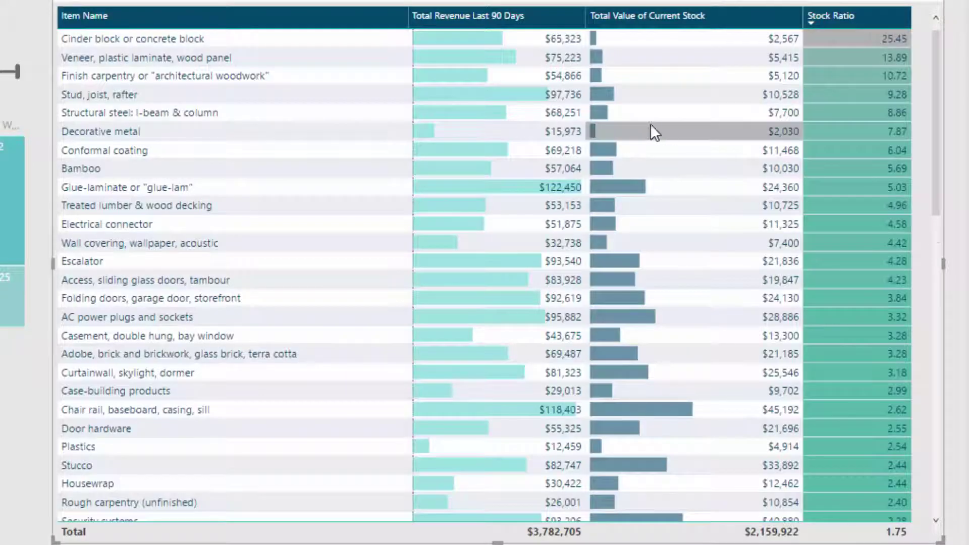
mouse_move(847, 212)
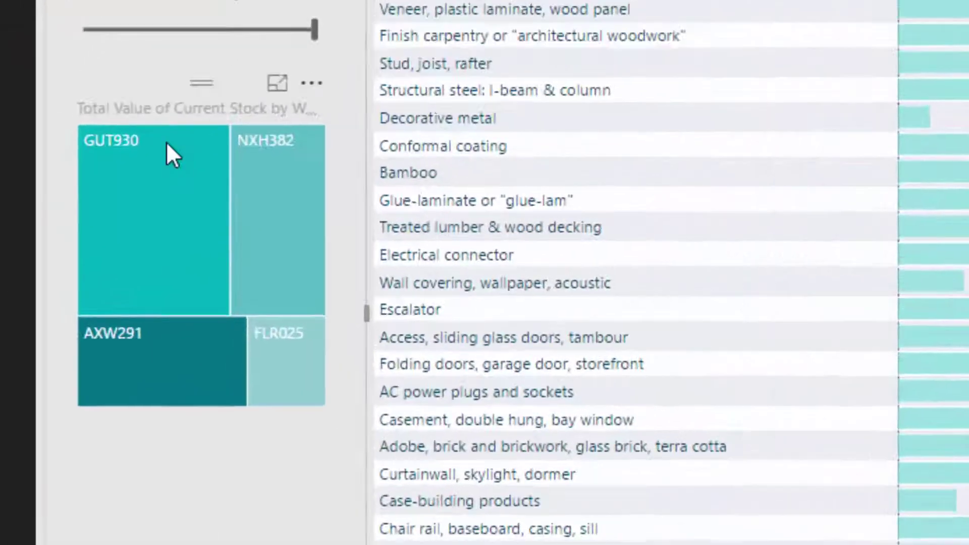
mouse_move(68, 188)
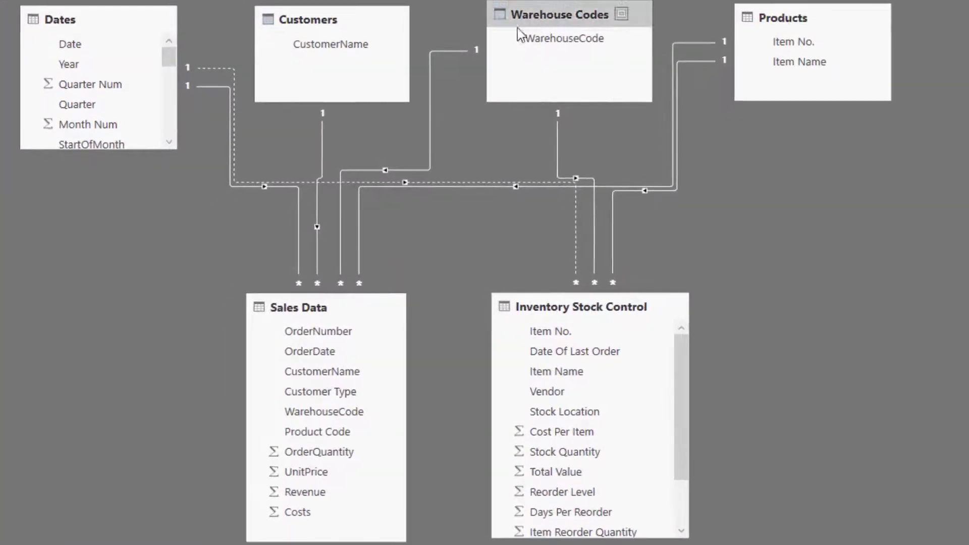
left_click(551, 15)
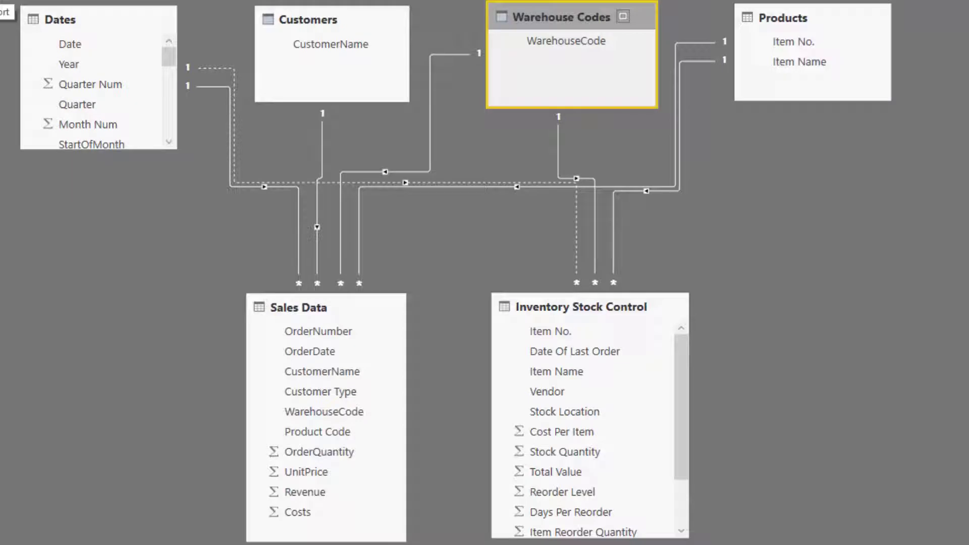
left_click(4, 15)
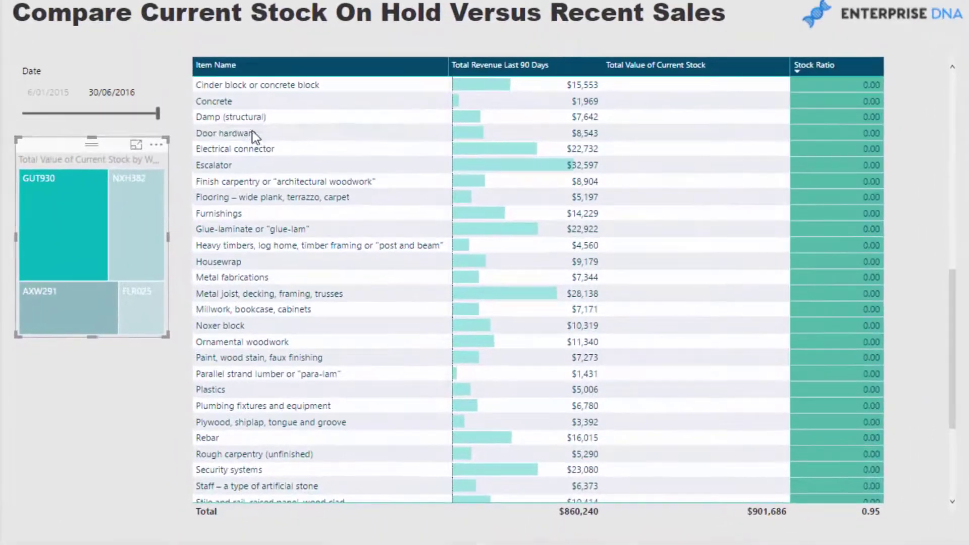
scroll(464, 277, "down", 4)
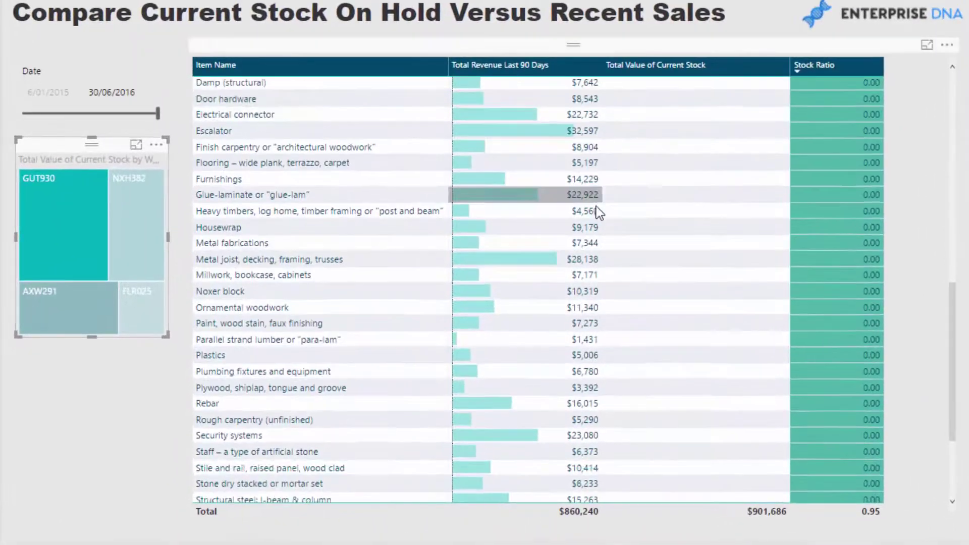
scroll(609, 201, "up", 10)
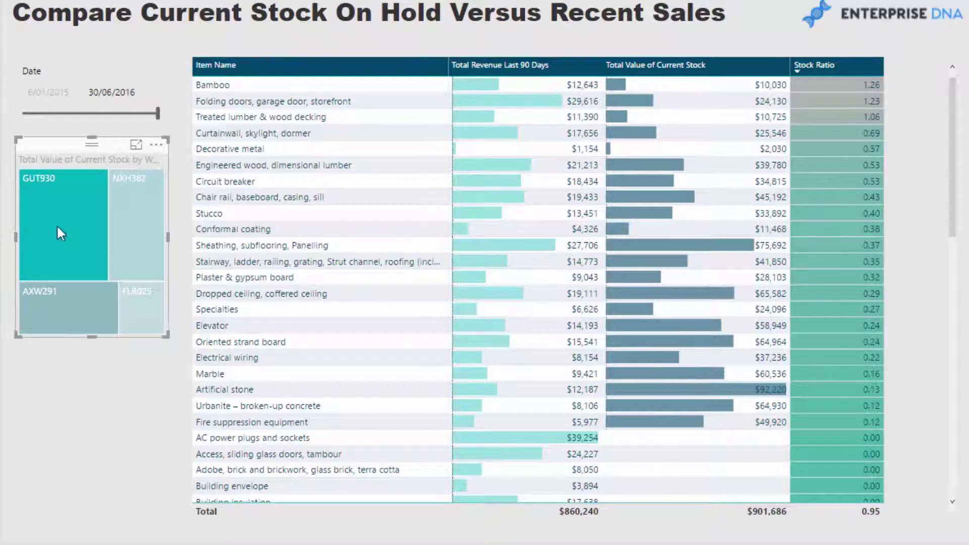
mouse_move(57, 225)
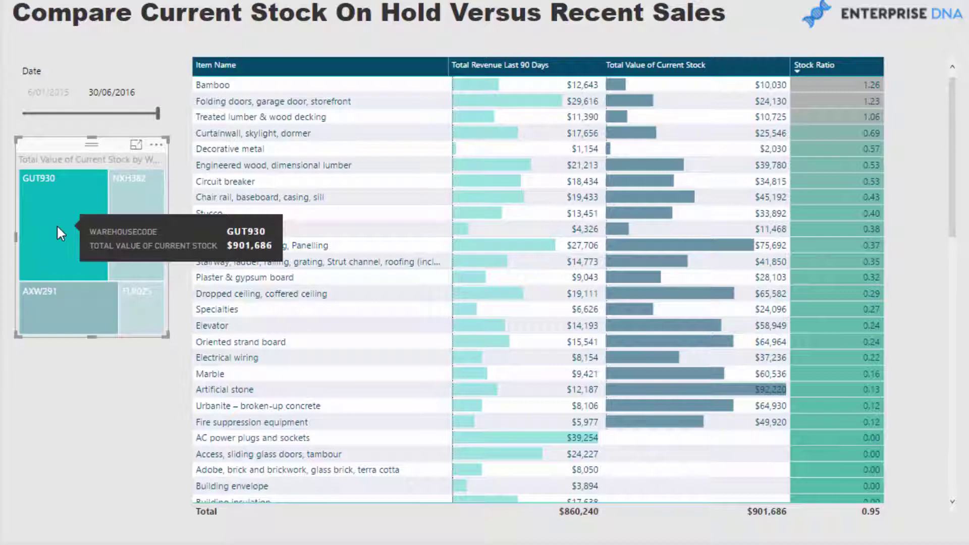
left_click(56, 225)
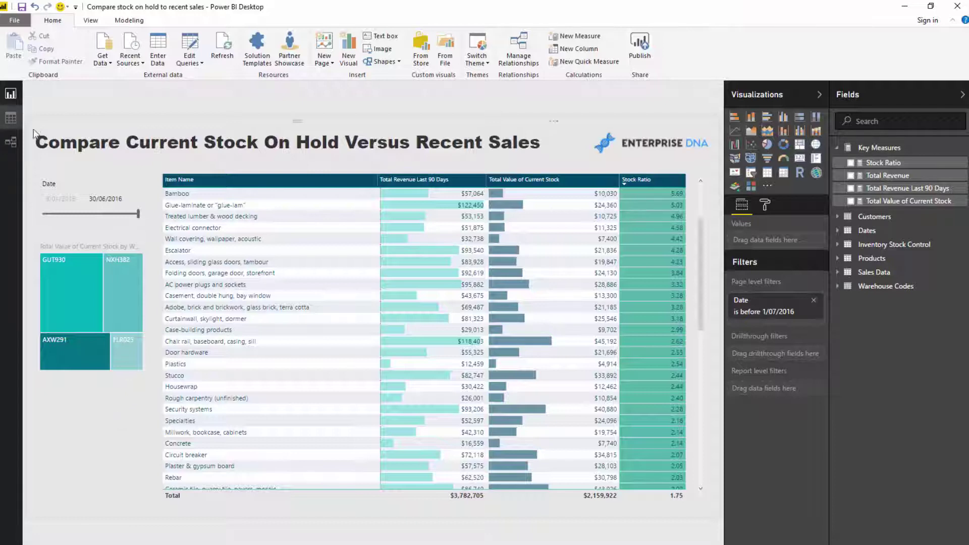
- In the model diagram, narrow the Inventory Stock Control table box, then return to the report page
left_click(11, 143)
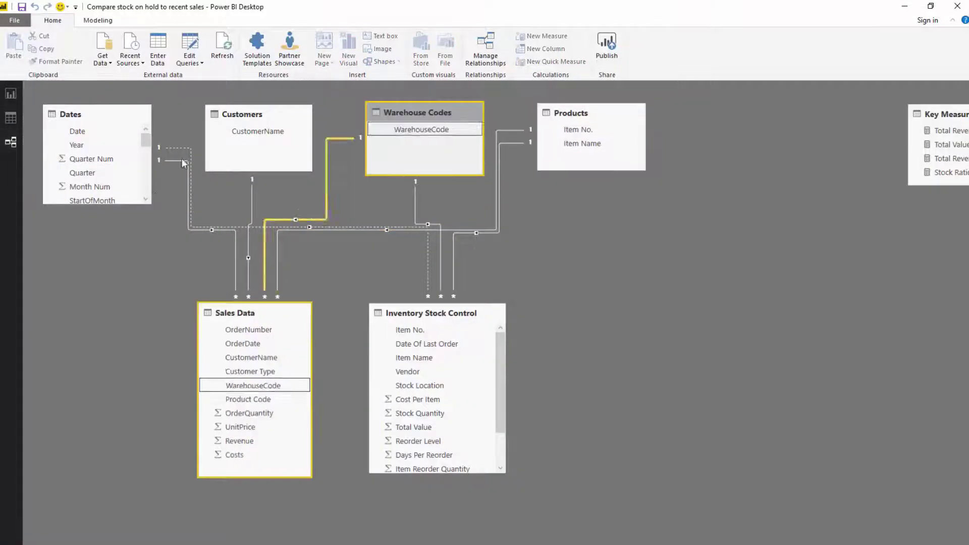
left_click(424, 319)
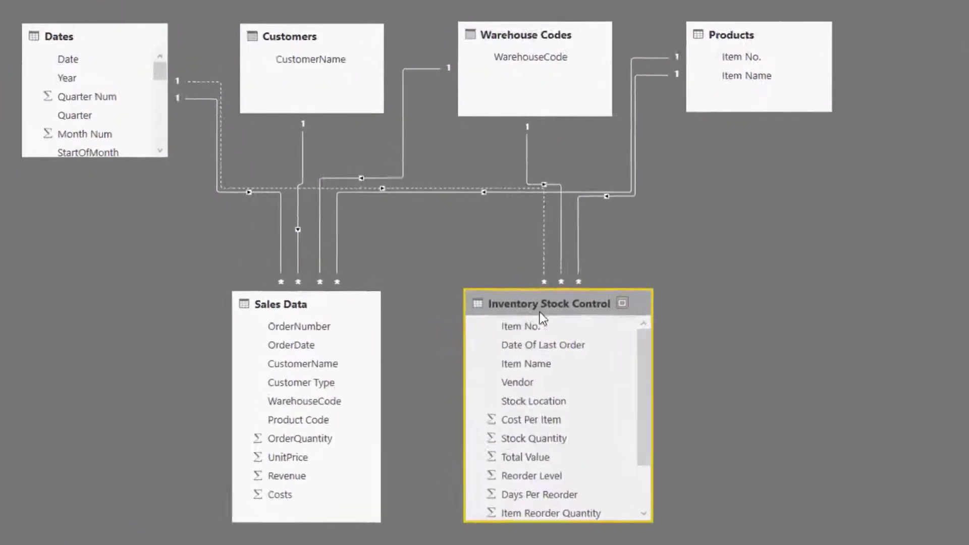
left_click_drag(653, 370, 635, 372)
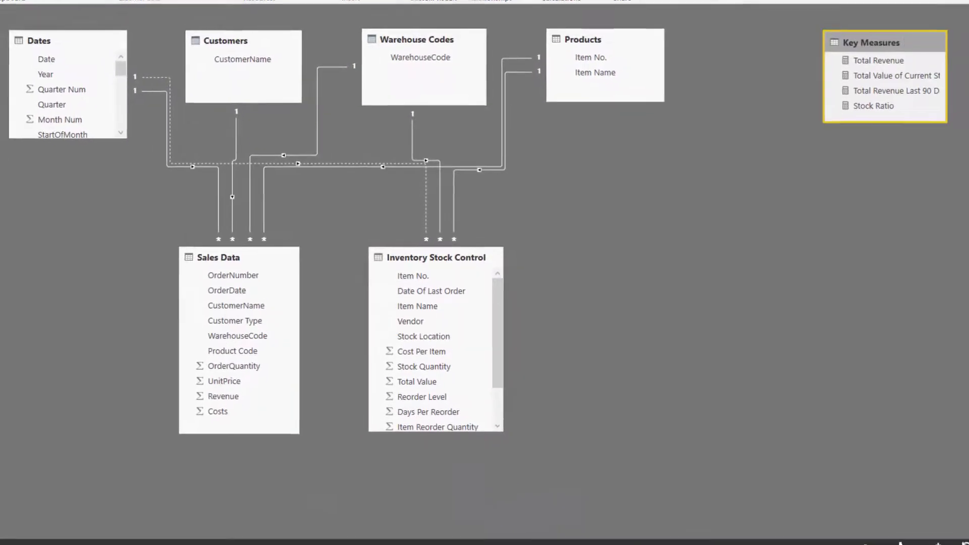
left_click(11, 96)
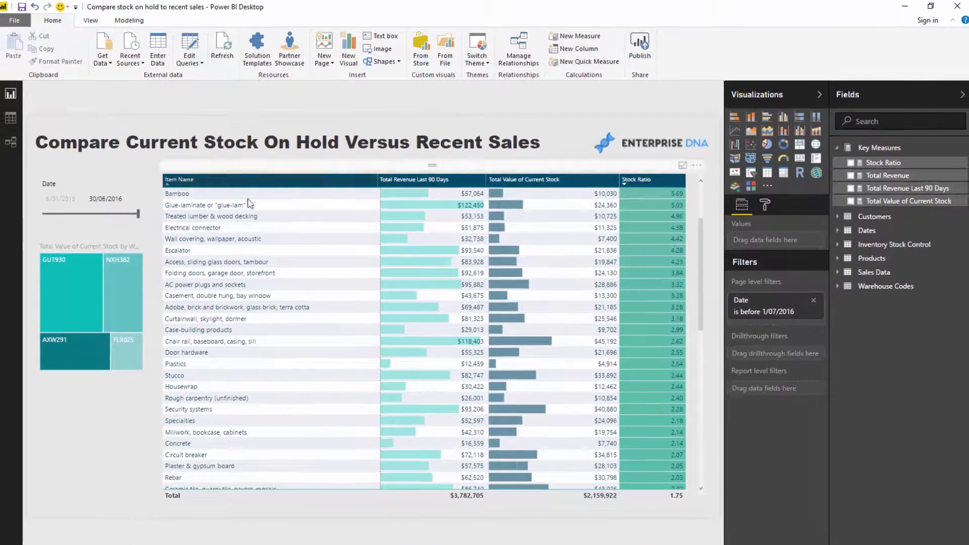